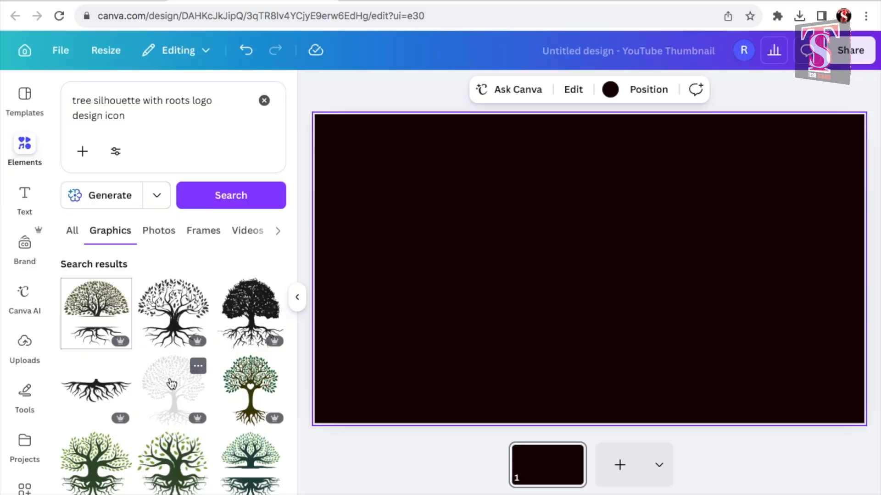
Step: Add the light grey tree-with-roots graphic, enlarge it to nearly the page height and centre it on the page
click(172, 385)
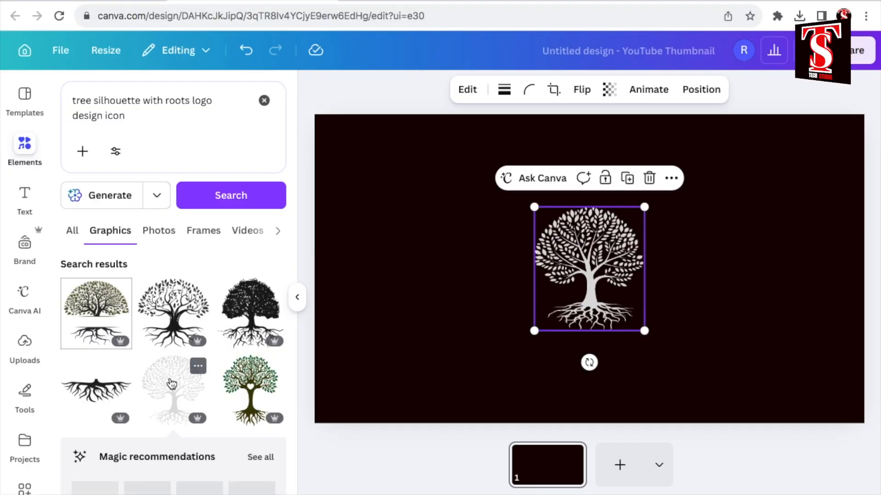
drag(647, 206, 737, 126)
drag(534, 330, 476, 395)
click(624, 279)
mouse_move(623, 280)
mouse_down()
mouse_move(602, 297)
mouse_move(614, 286)
mouse_up()
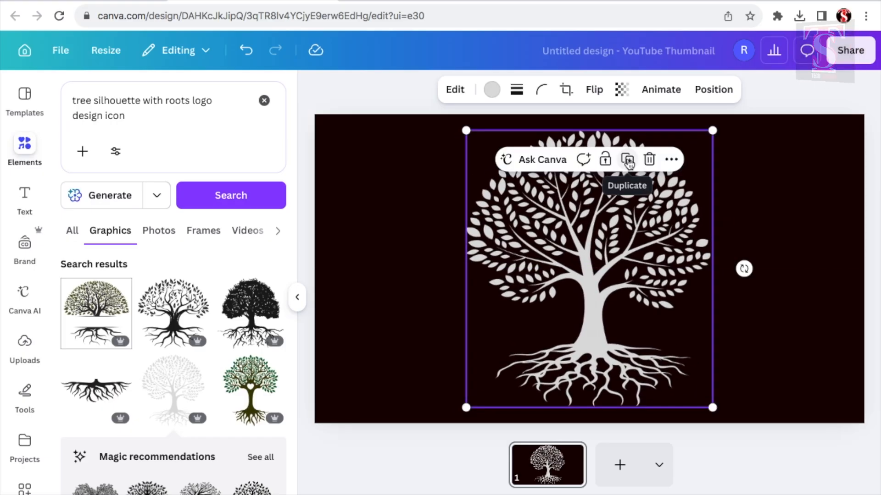
Step: Place a duplicate of the tree to the right and colour the centred tree vivid magenta (#f40999)
click(628, 161)
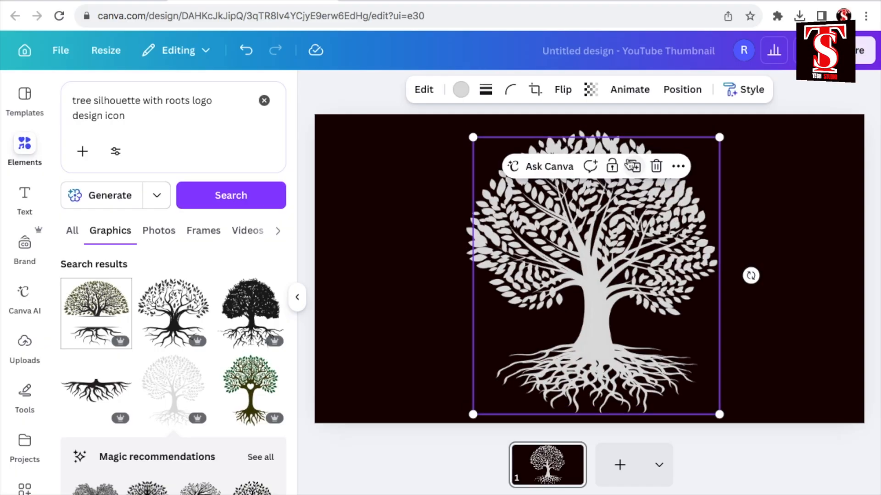
drag(587, 280, 807, 385)
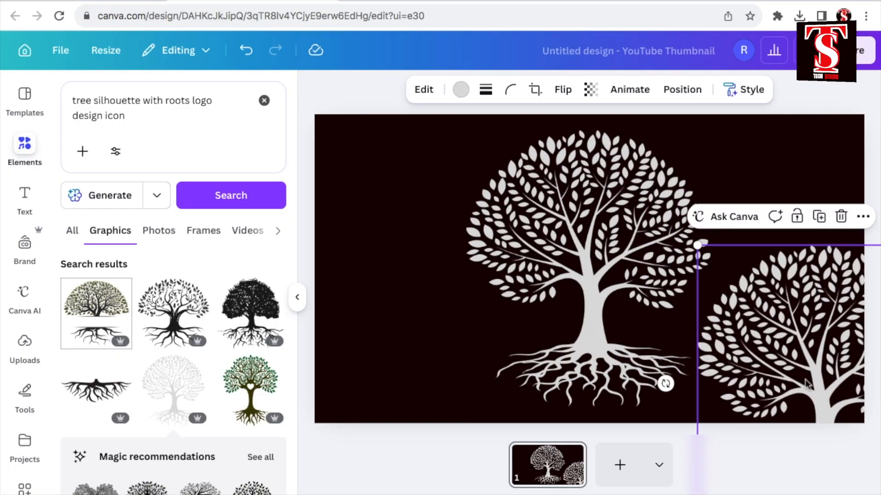
click(600, 257)
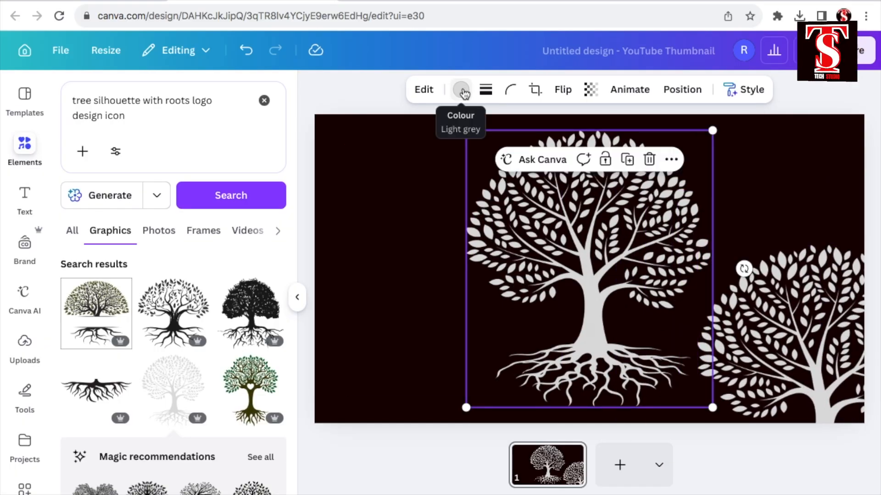
click(462, 90)
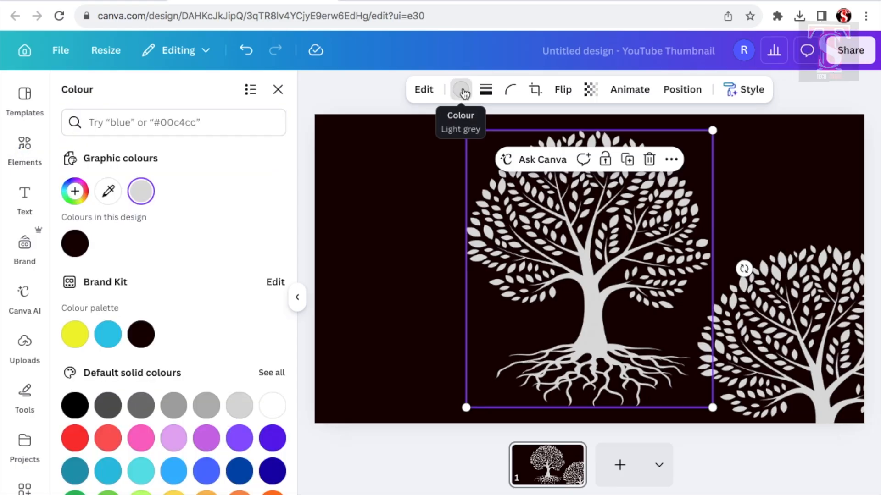
click(141, 439)
click(75, 192)
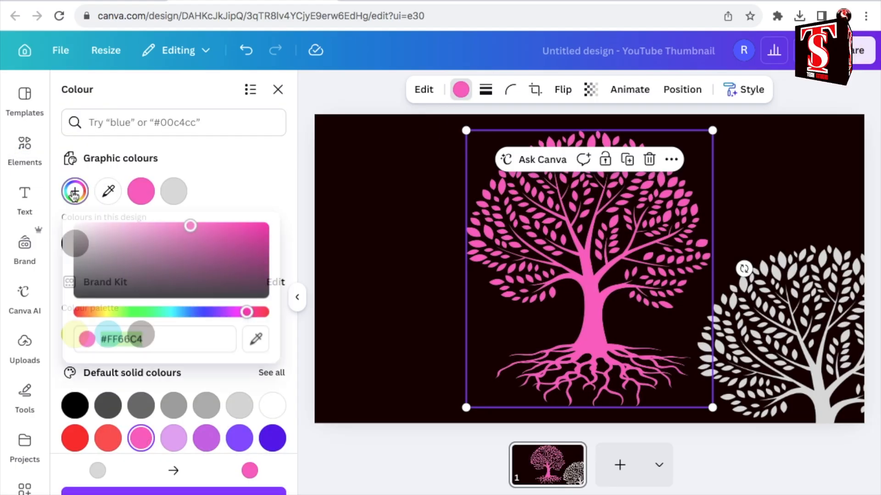
click(261, 228)
Step: Crop the magenta tree to a narrow full-height strip at its left edge
double_click(570, 226)
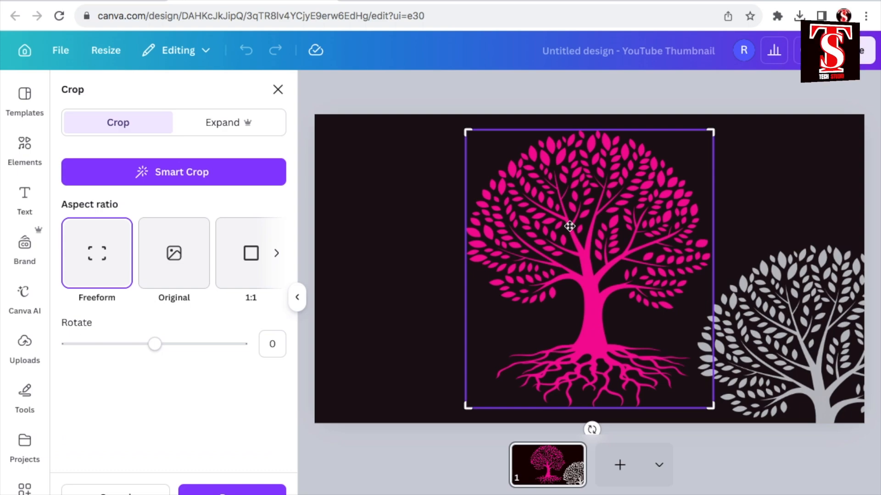
drag(712, 133, 521, 128)
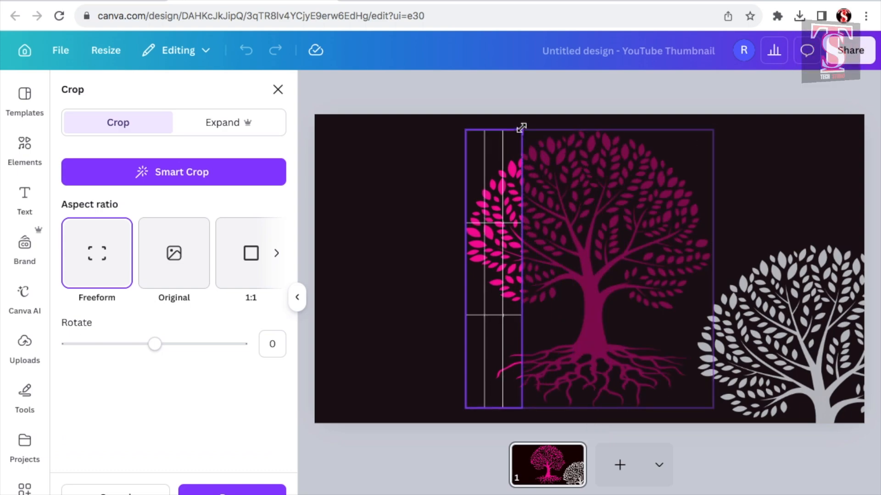
key(Return)
Step: Align the spare grey tree exactly over the magenta strip's original position and set a new duplicate aside to the right
click(805, 332)
drag(806, 331, 571, 222)
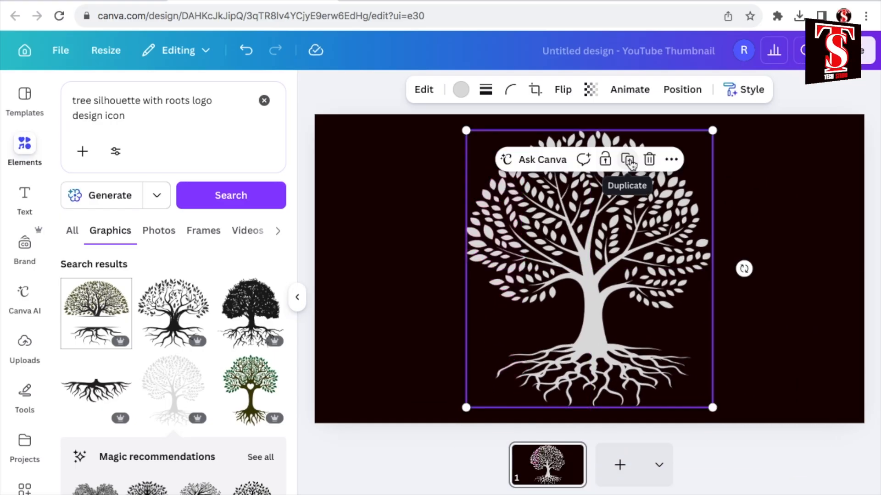
click(628, 159)
drag(589, 266, 826, 355)
Step: Colour the centred grey tree green and brighten the shade to a vivid green
click(596, 243)
click(461, 89)
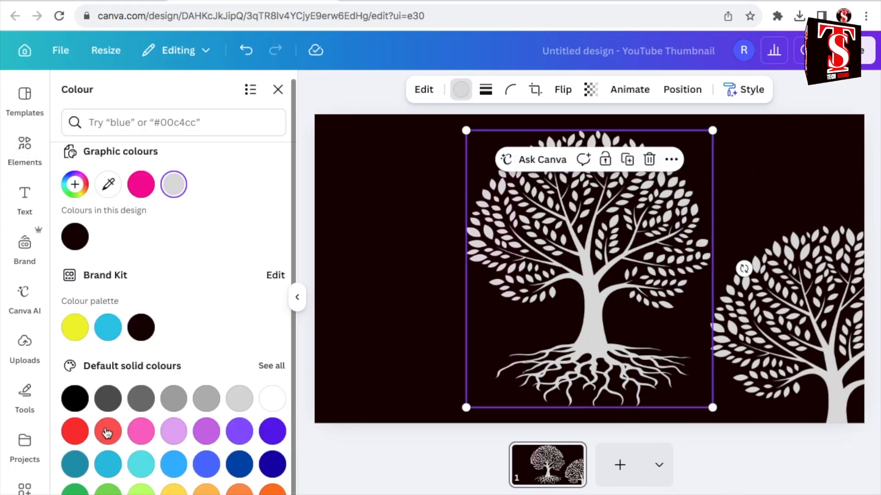
click(76, 489)
click(74, 183)
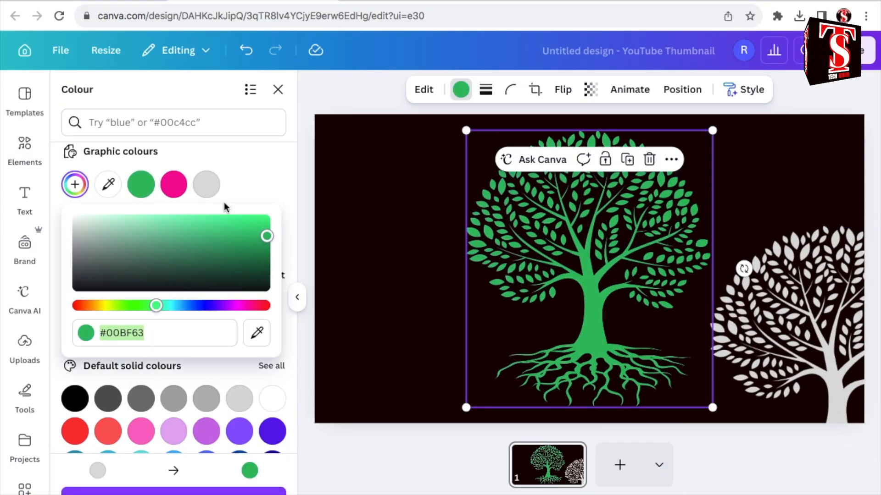
click(264, 223)
Step: Crop the green tree to the strip directly right of the magenta one, ending just left of the trunk
double_click(589, 223)
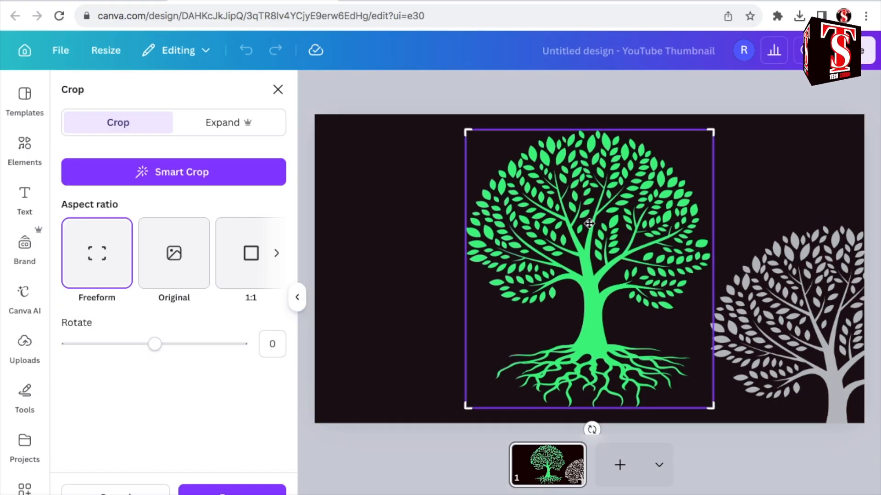
drag(465, 131, 523, 130)
drag(715, 130, 578, 132)
click(497, 463)
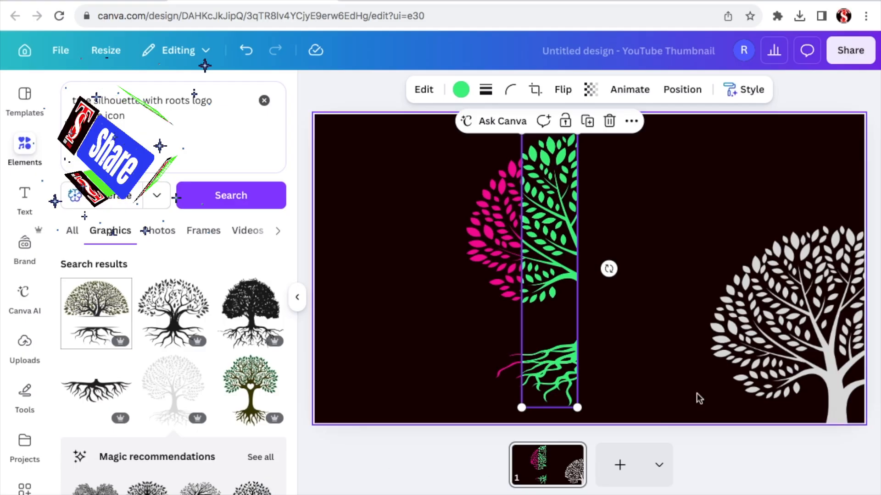
Step: Align the spare grey tree over the magenta and green strips and duplicate it, keeping one copy aside
click(808, 322)
drag(809, 322, 565, 227)
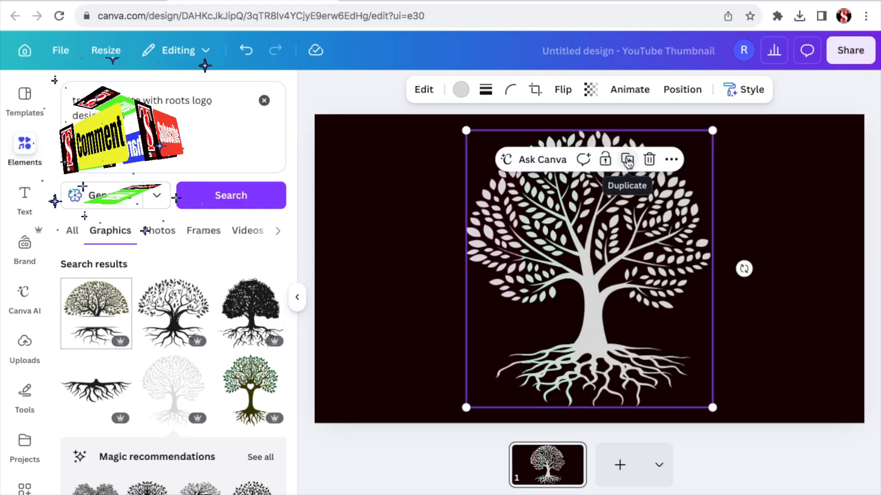
click(628, 160)
Step: Colour the centred grey tree with the brand palette yellow and adjust it to a more saturated shade
click(461, 89)
click(76, 334)
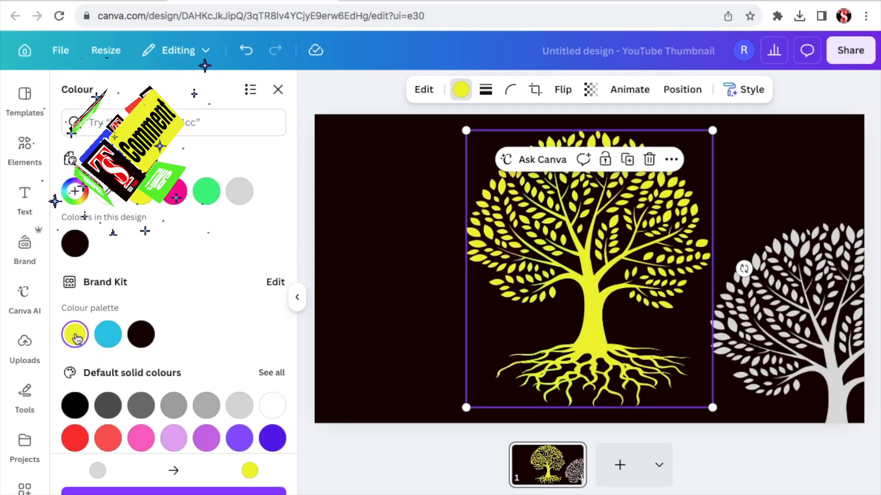
click(75, 191)
click(263, 232)
Step: Crop the yellow tree to the strip containing the trunk, starting at the green strip's right edge
double_click(595, 217)
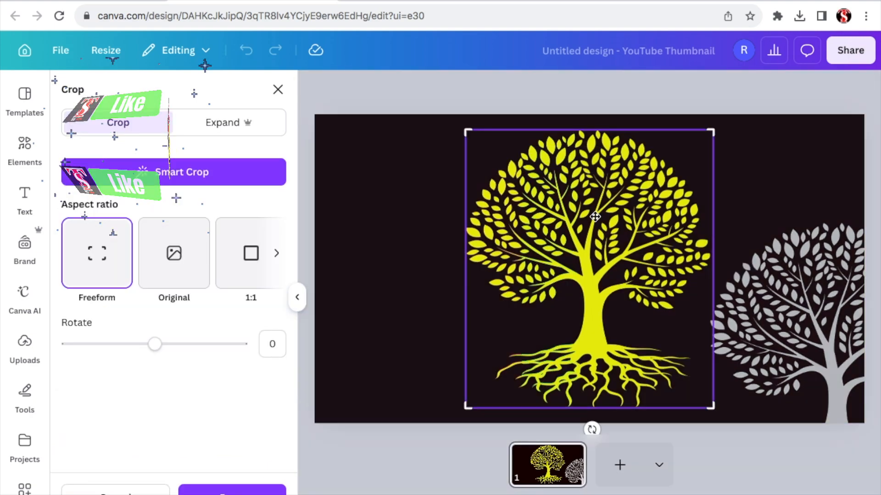
drag(473, 134, 580, 115)
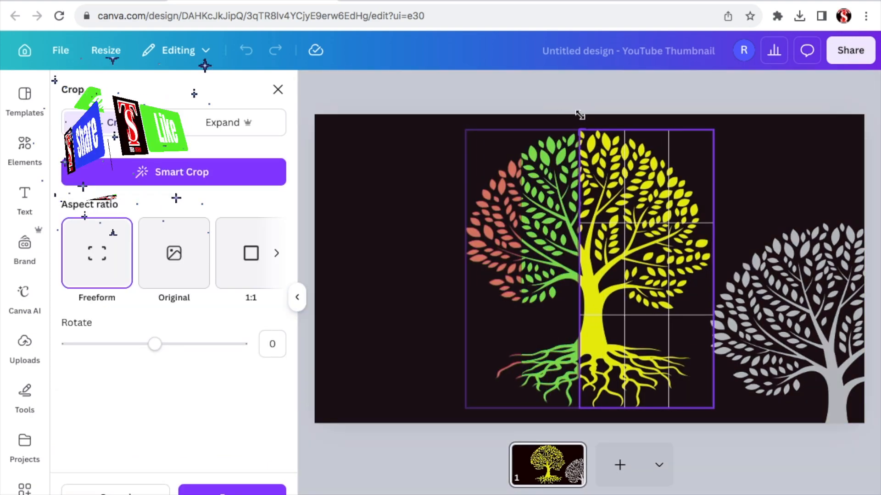
drag(712, 131, 638, 131)
Step: Align the last grey tree over the coloured strips and colour it the brand palette blue, brightened to a vivid cyan
click(795, 344)
drag(795, 344, 545, 250)
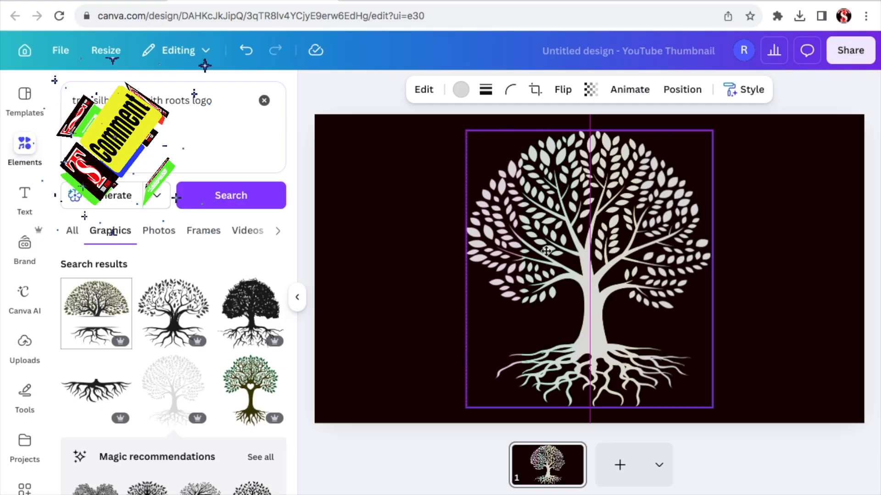
click(461, 90)
click(106, 335)
click(75, 191)
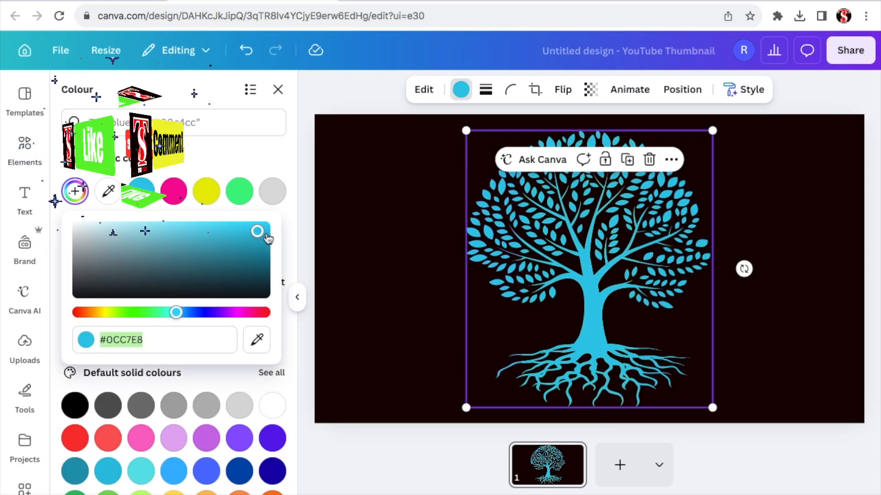
drag(259, 233, 276, 217)
Step: Crop the cyan tree to the remaining strip right of the yellow one
click(535, 89)
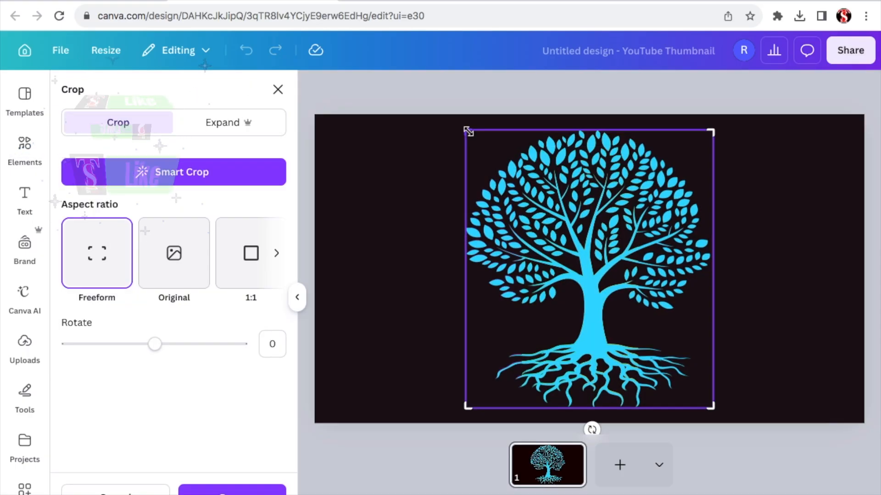
drag(467, 131, 640, 119)
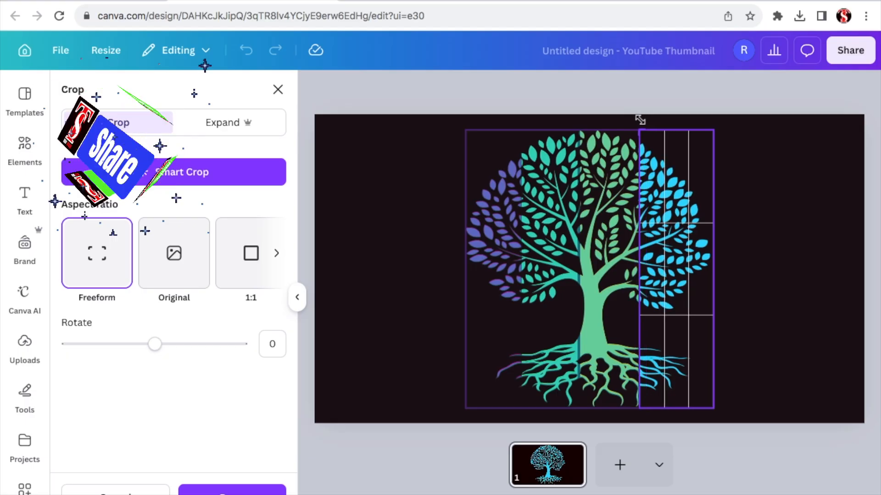
Step: Add the thick black ring from the recently used elements, enlarge it to nearly the page height and centre it around the tree
click(25, 149)
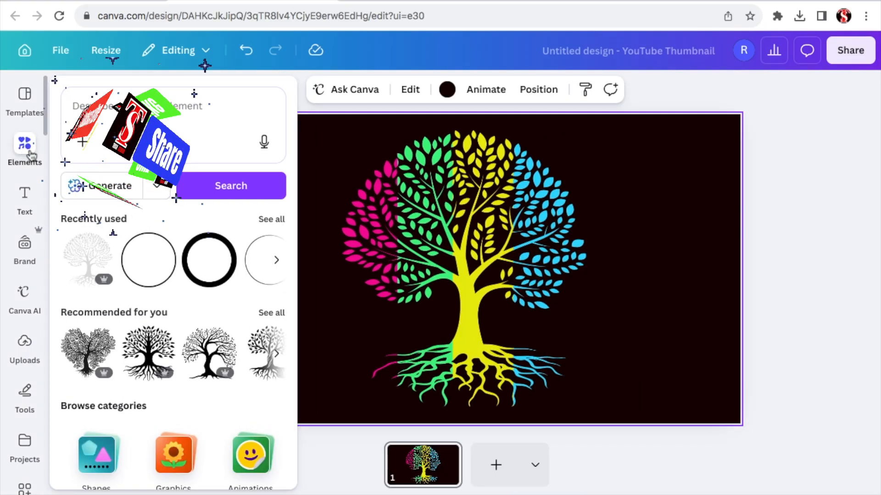
click(208, 266)
drag(403, 211, 316, 134)
drag(527, 329, 640, 393)
drag(496, 311, 466, 293)
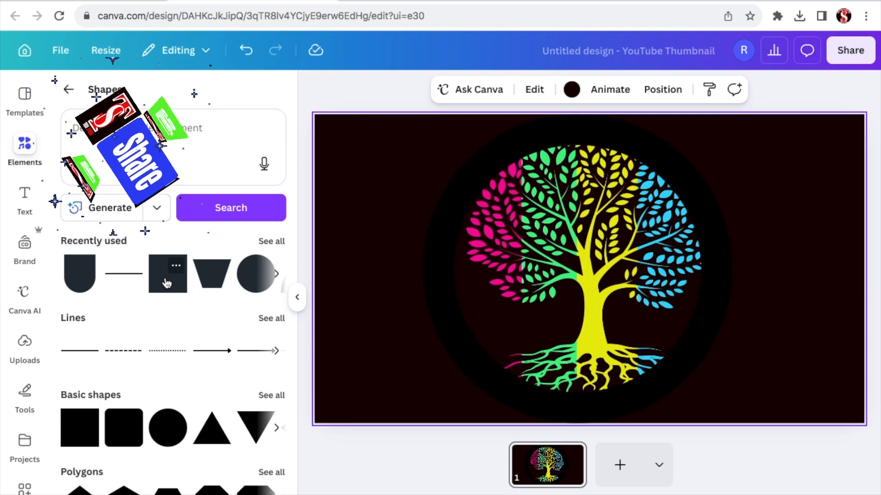
Step: Add a square, stretch it into a wide band covering the trunk between canopy and roots, and colour it black (#000000)
click(167, 283)
drag(589, 224, 589, 244)
drag(635, 270, 700, 278)
drag(545, 278, 466, 283)
drag(608, 281, 609, 304)
drag(584, 335, 584, 346)
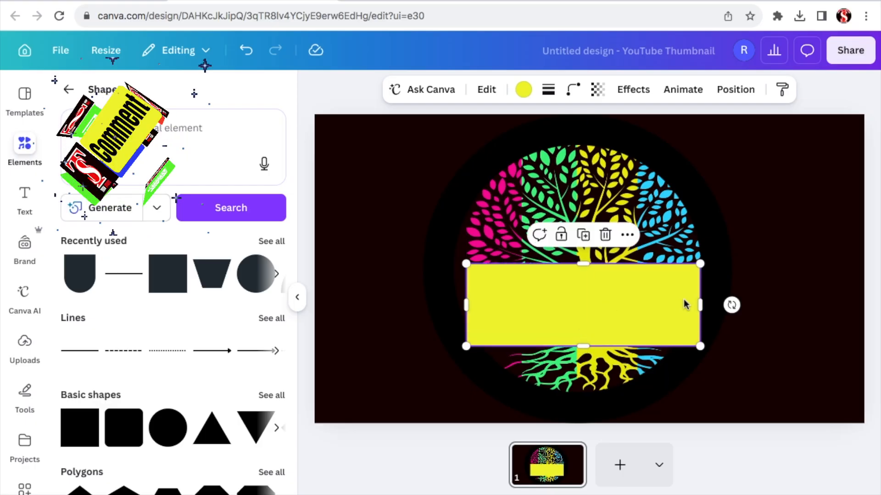
click(524, 90)
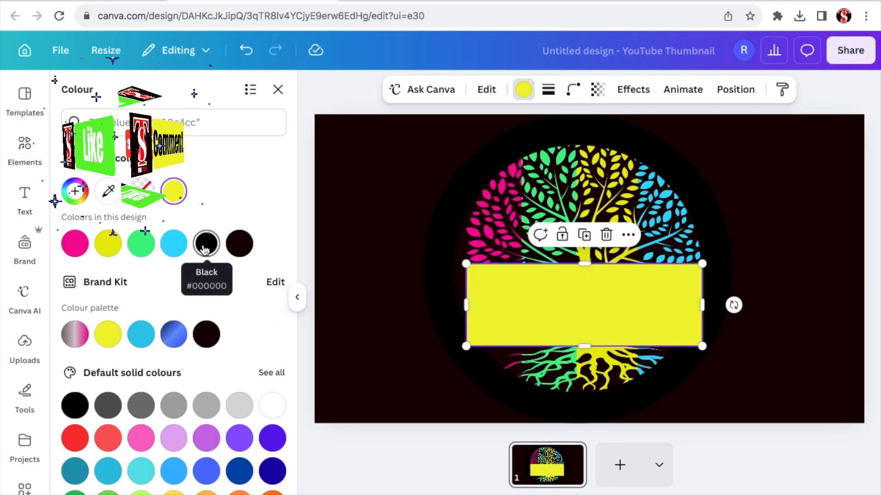
click(206, 245)
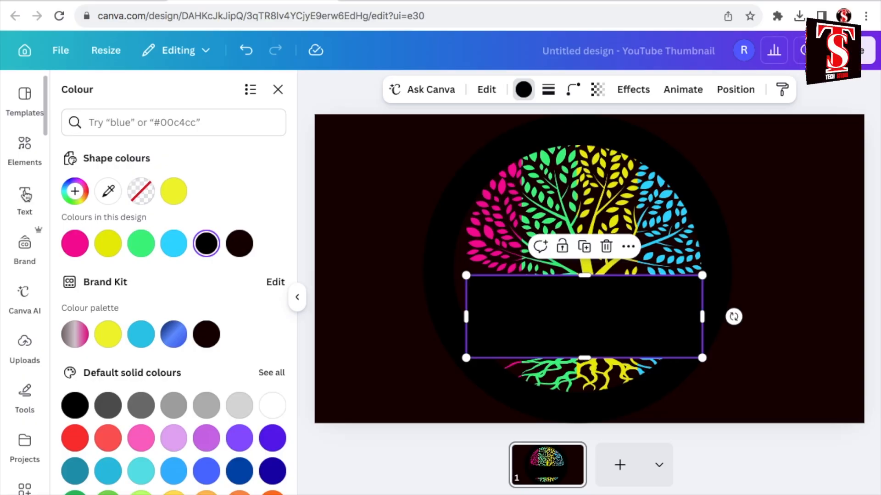
Step: Add a heading reading "3" in the Art Nuvo font at size 202 and colour it vivid magenta (#f40999)
click(25, 195)
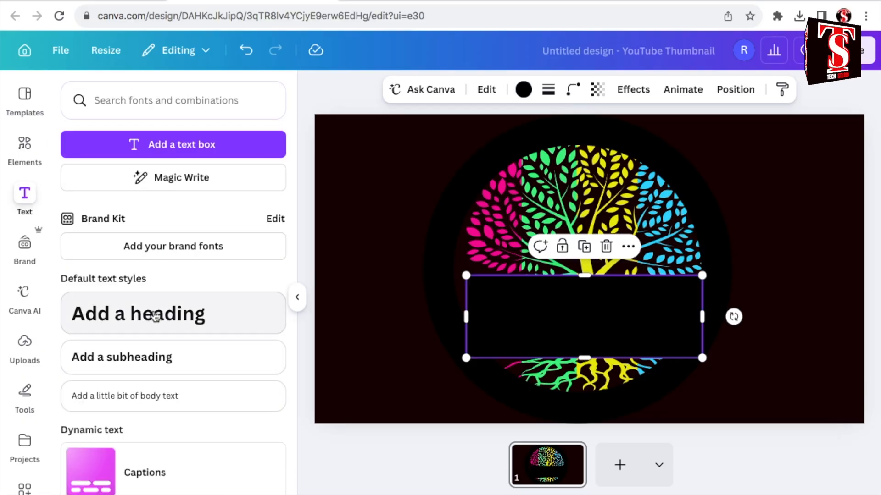
click(156, 316)
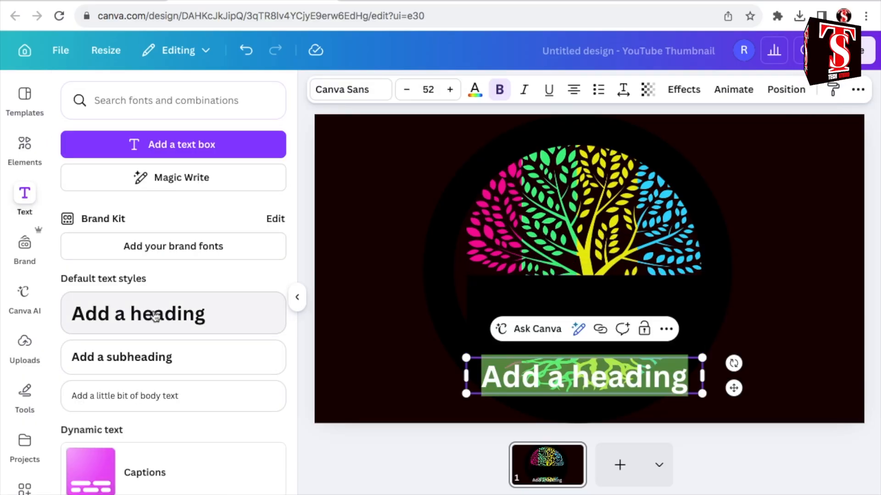
text(3)
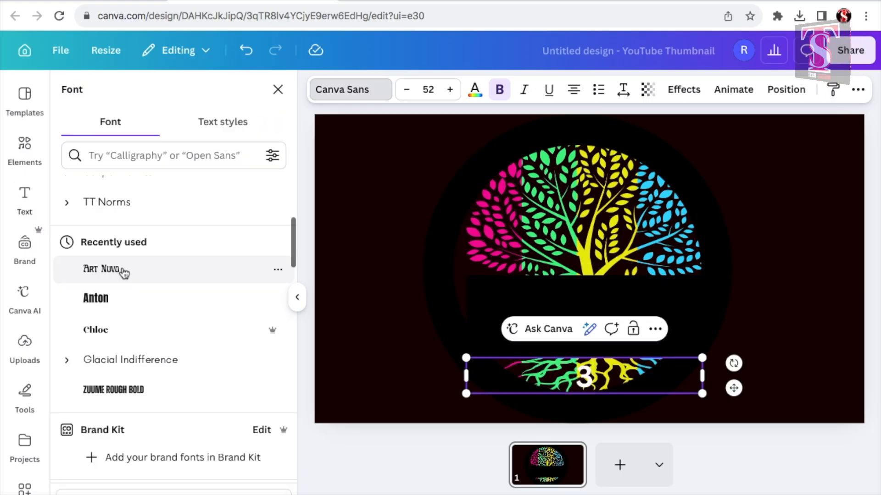
click(102, 269)
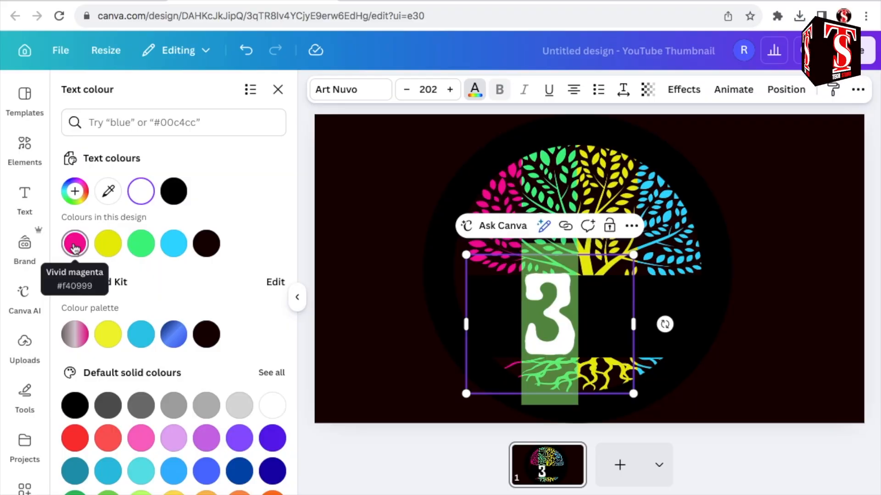
click(75, 248)
Step: Move the "3" to the left end of the black band and tilt it counterclockwise
click(562, 316)
drag(541, 315, 528, 318)
drag(625, 322, 642, 271)
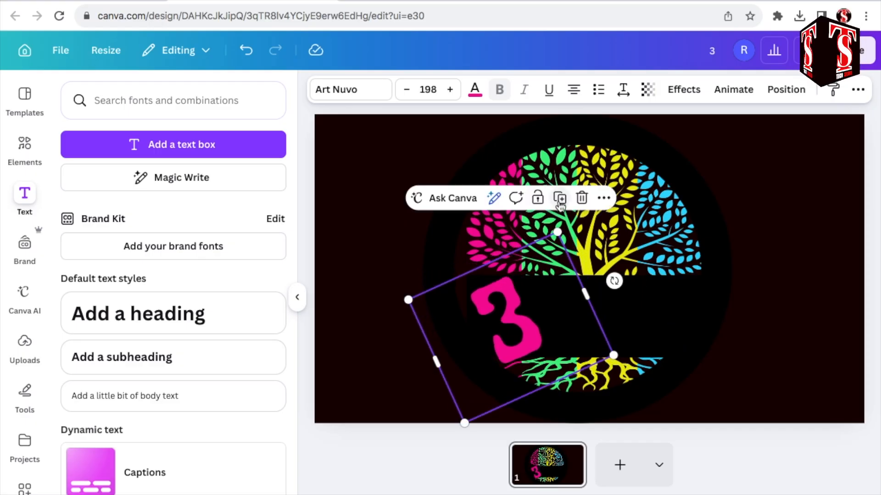
Step: Duplicate the tilted "3", place the copy directly to its right and change its text to "D"
click(562, 200)
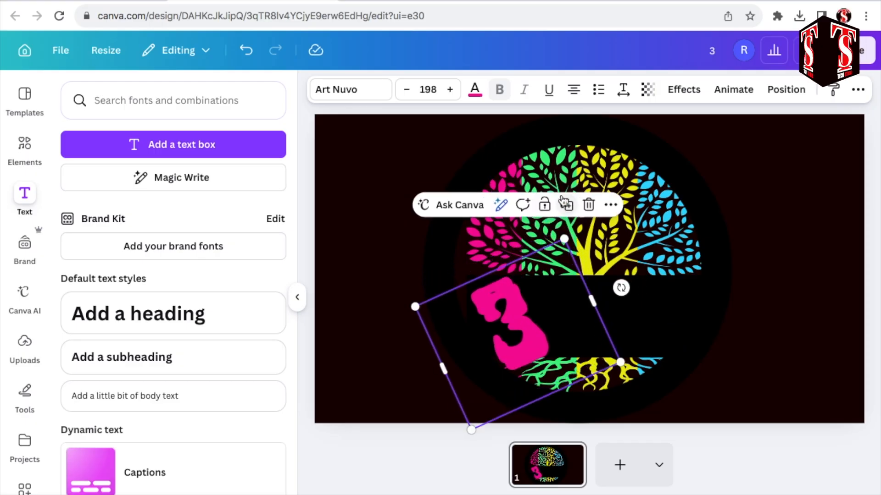
double_click(564, 312)
text(D)
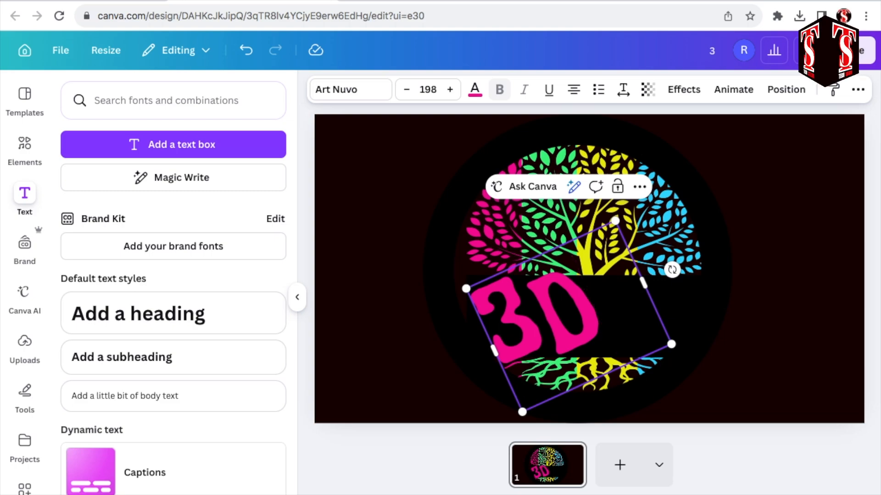
Step: Colour the "D" vivid green (#0af483) and set it upright beside the tilted "3"
click(475, 89)
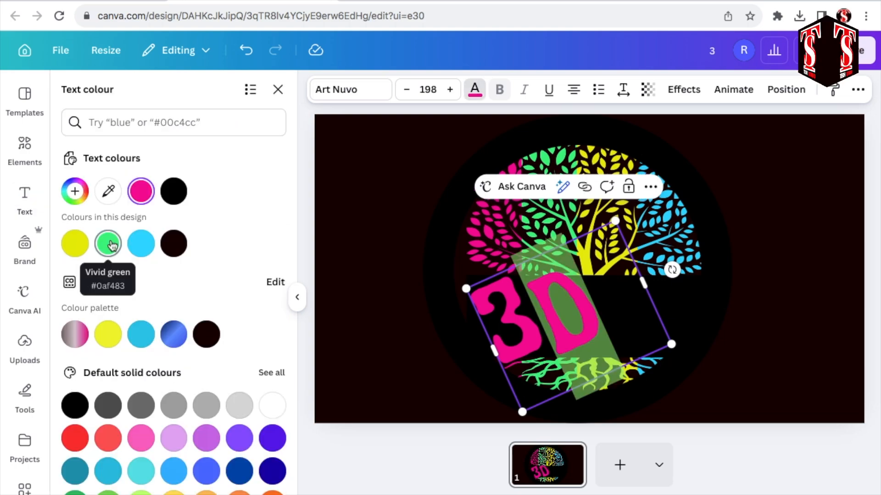
click(110, 245)
click(483, 331)
click(576, 313)
key(ctrl+z)
click(830, 253)
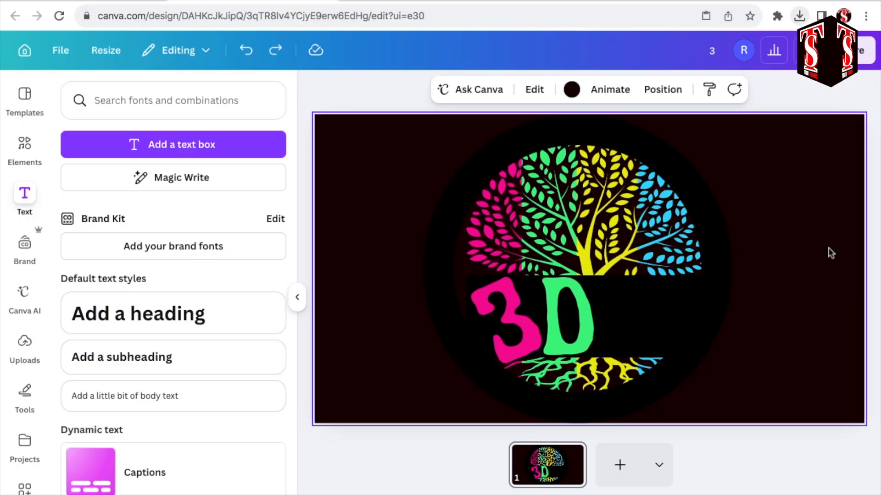
key(ctrl+y)
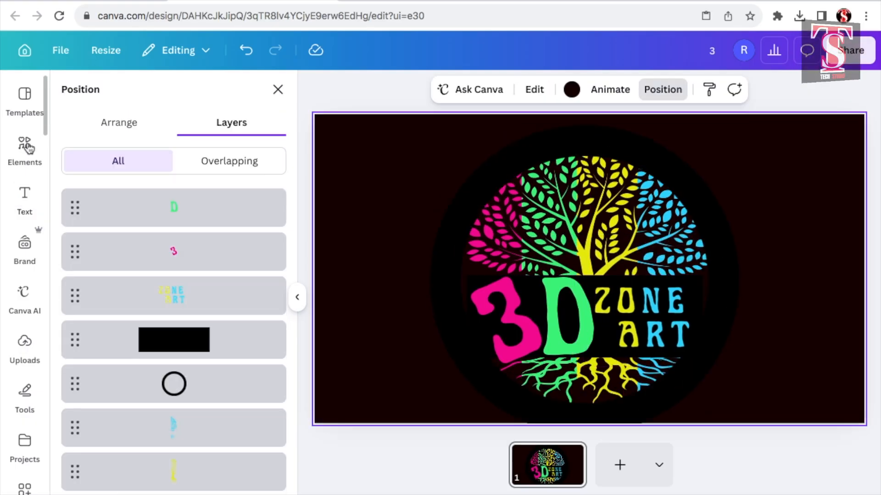
Step: Add a thin circle outline from the recently used elements and enlarge it to encircle the whole tree logo
click(26, 146)
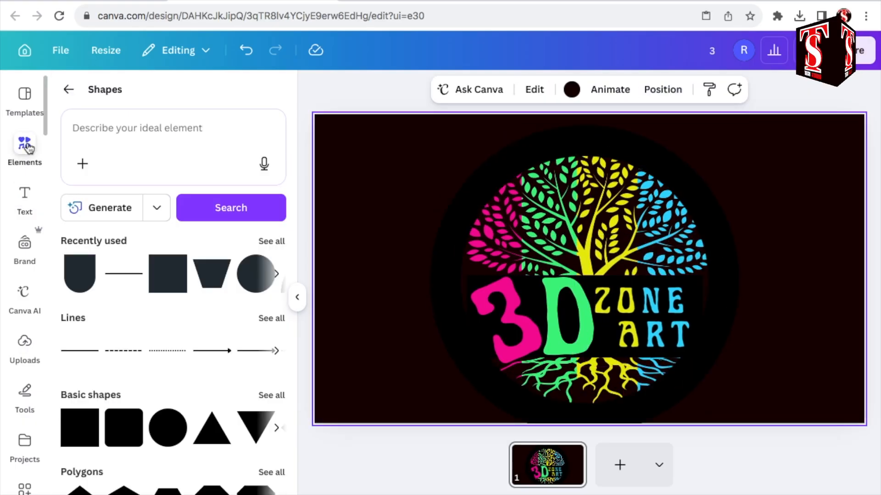
click(26, 146)
click(255, 259)
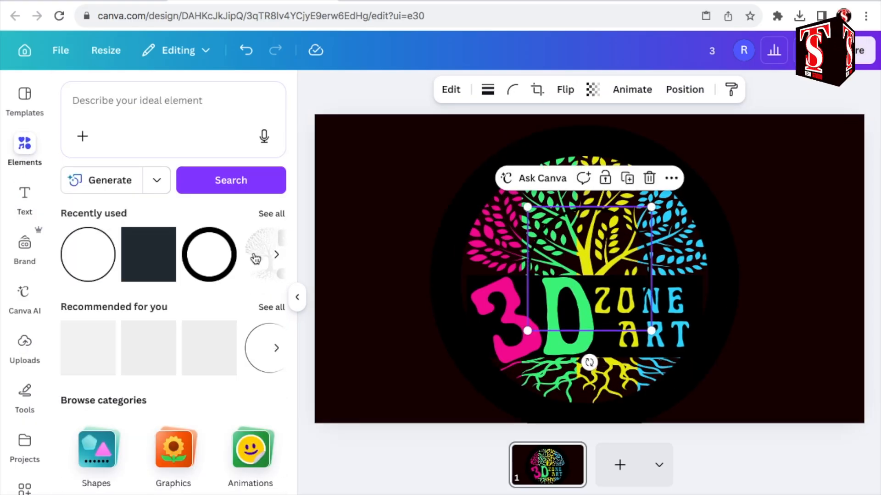
drag(527, 206, 463, 163)
drag(649, 328, 737, 418)
drag(471, 152, 460, 149)
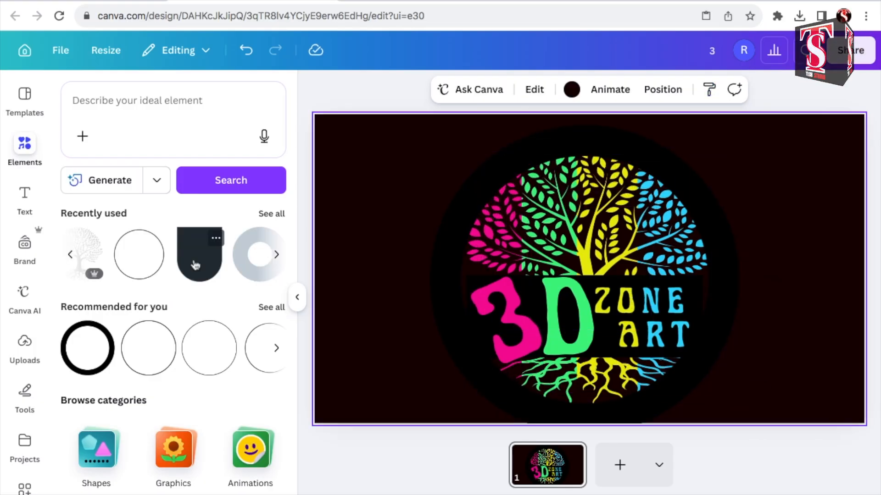
Step: Add a shape with a rounded end, rotate it sideways and shrink it into the gap between the "3" and the "D"
click(195, 265)
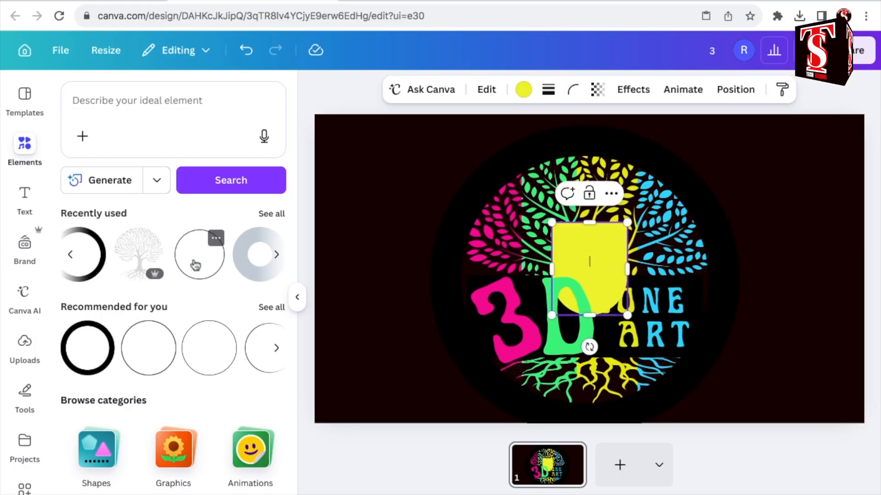
drag(589, 348, 669, 270)
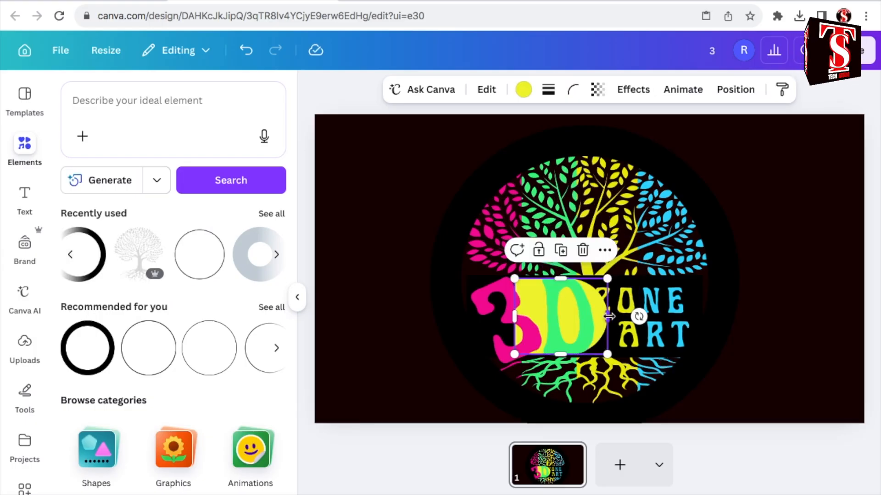
drag(608, 316, 542, 309)
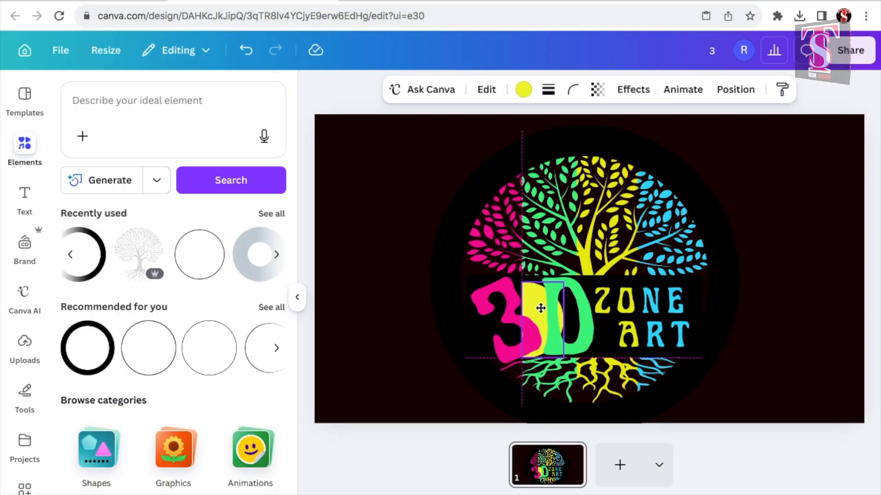
Step: Colour the rounded shape between the letters black (#000000) and raise the third layer to the top of the layer order
click(524, 89)
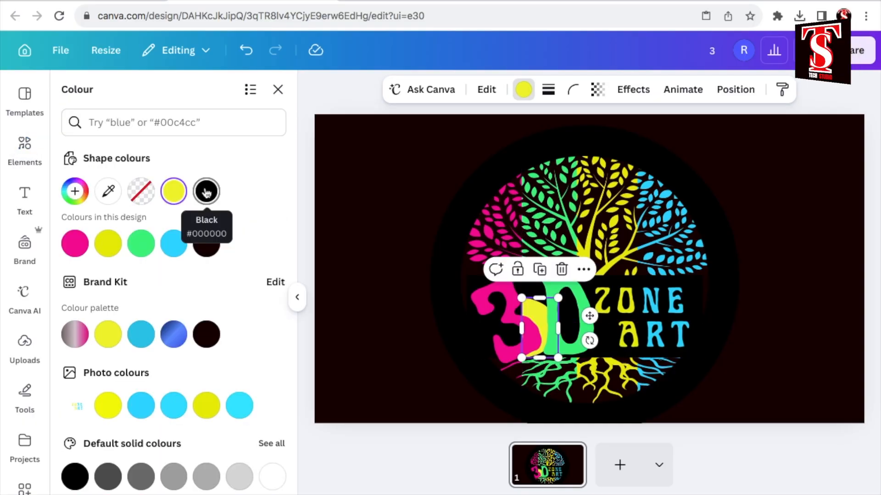
click(207, 192)
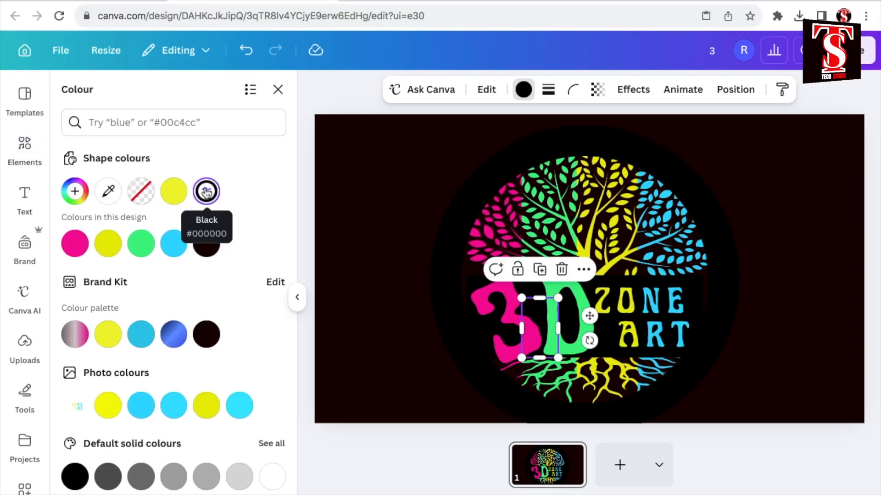
click(735, 90)
drag(172, 296, 176, 199)
Step: Select the page background layer and change its colour to white
scroll(174, 344, down, 5)
click(179, 489)
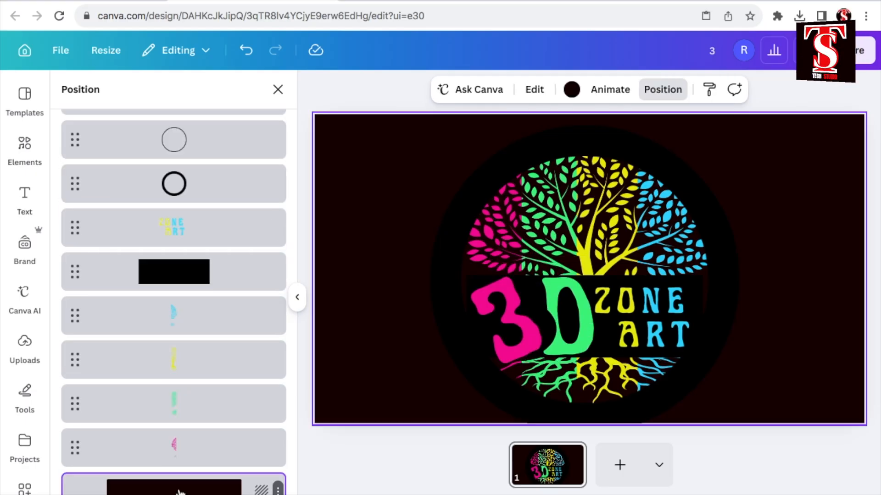
click(571, 91)
scroll(273, 281, down, 5)
click(272, 280)
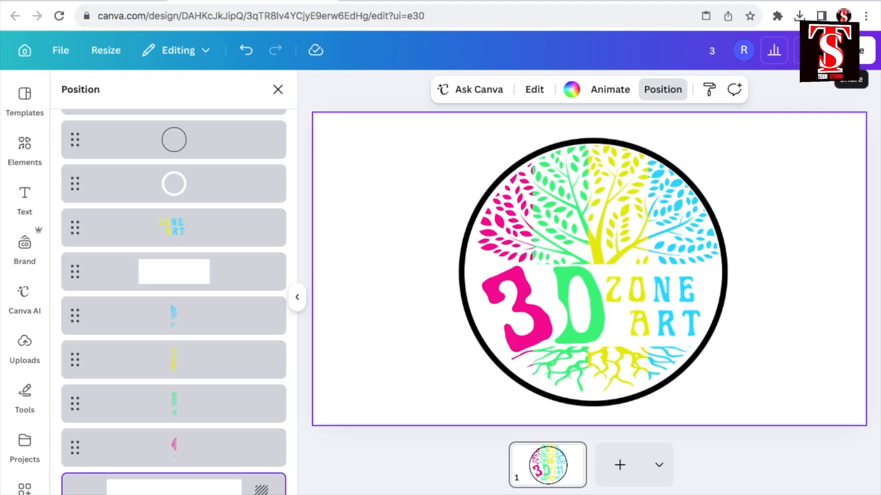
Step: Download the logo as a PNG at size 1 with a transparent background
click(858, 51)
click(632, 370)
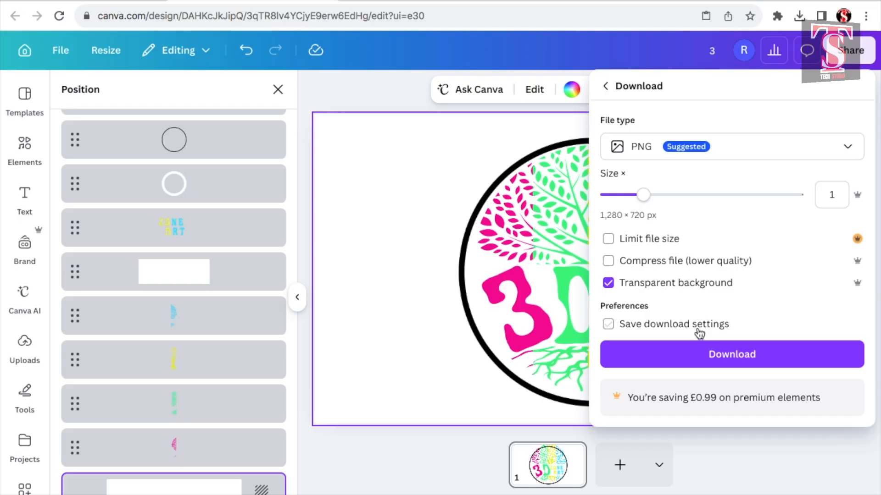
click(725, 356)
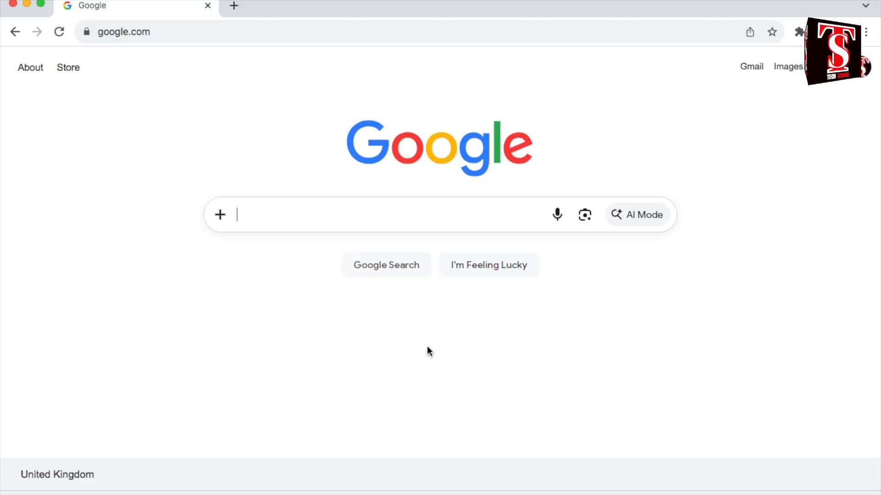
Step: Switch to Gemini's image creation page and upload the logo file "3 (1).png" from the Downloads folder
click(299, 244)
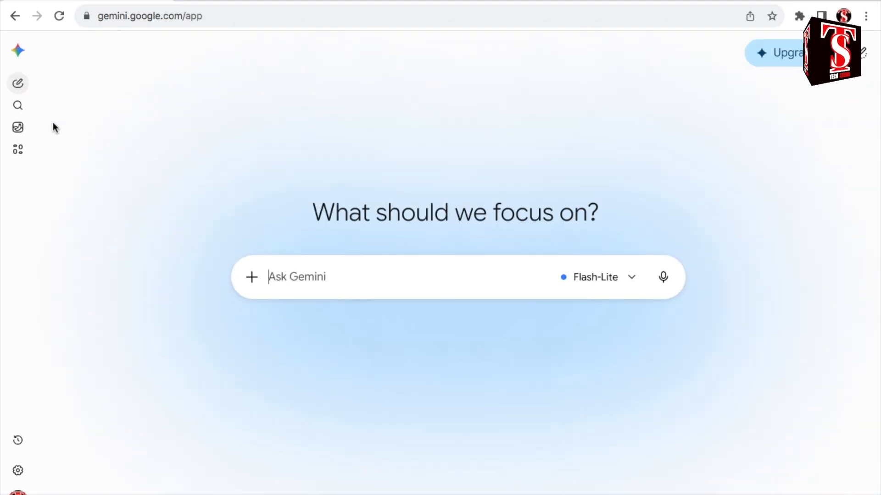
click(22, 128)
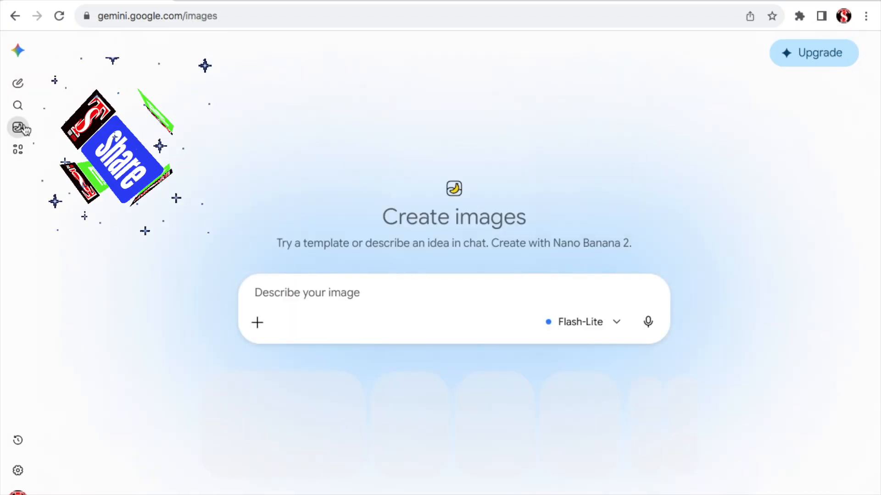
click(258, 329)
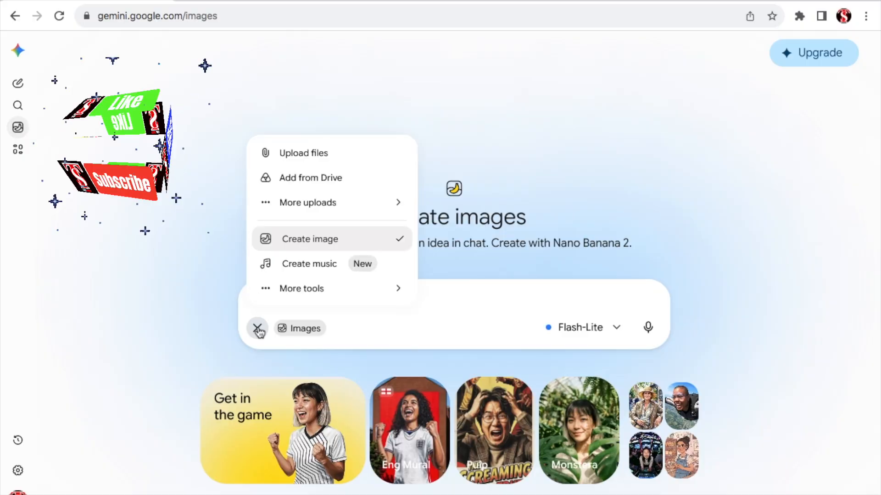
click(305, 151)
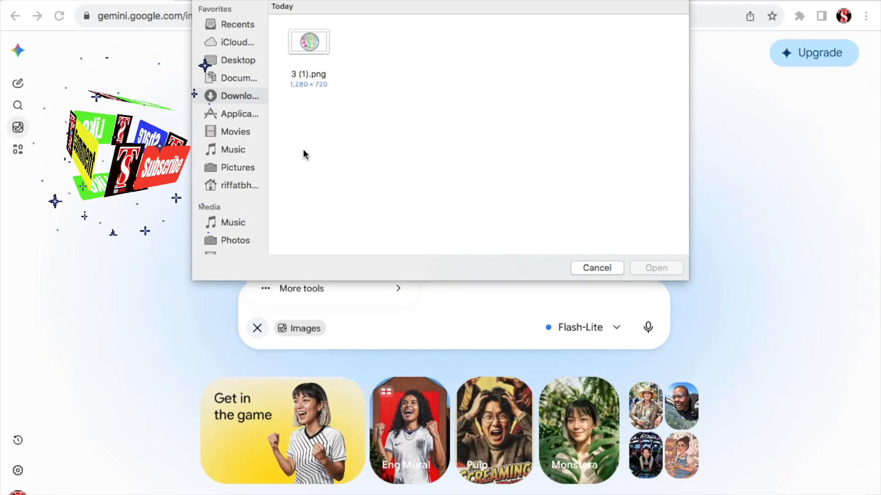
click(312, 43)
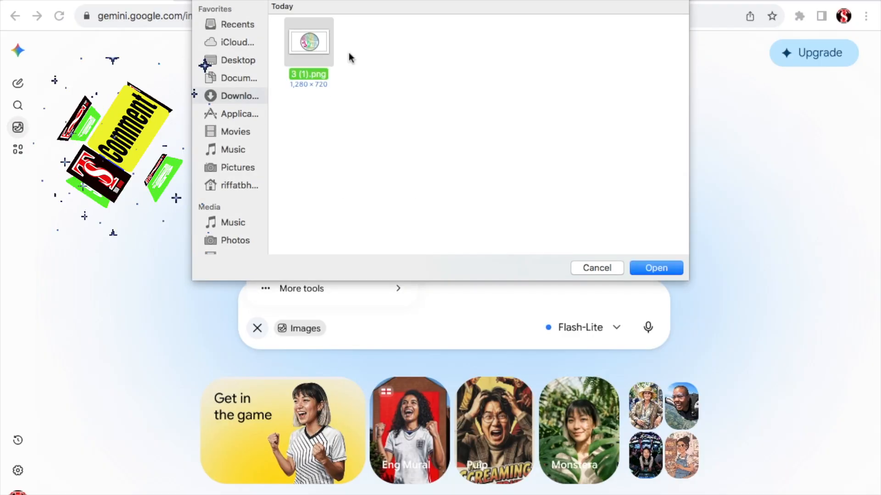
click(655, 267)
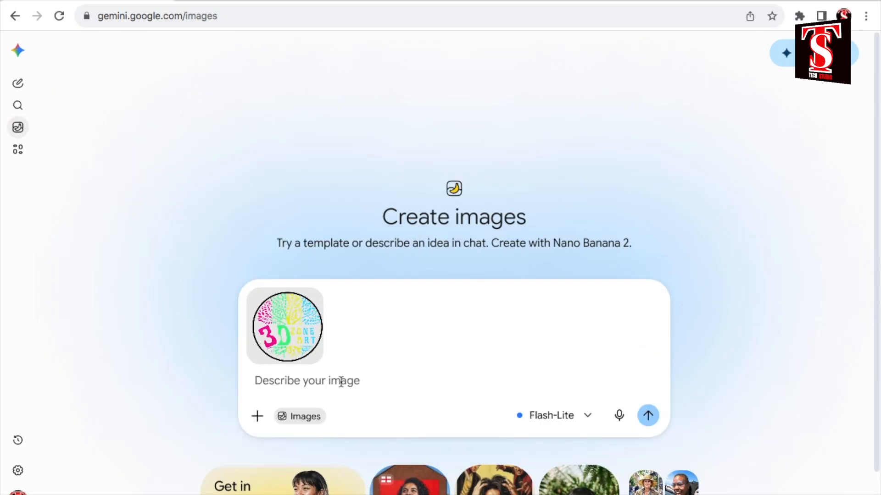
Step: Generate an image from the uploaded logo with the prompt "3d logo"
text(3d logo)
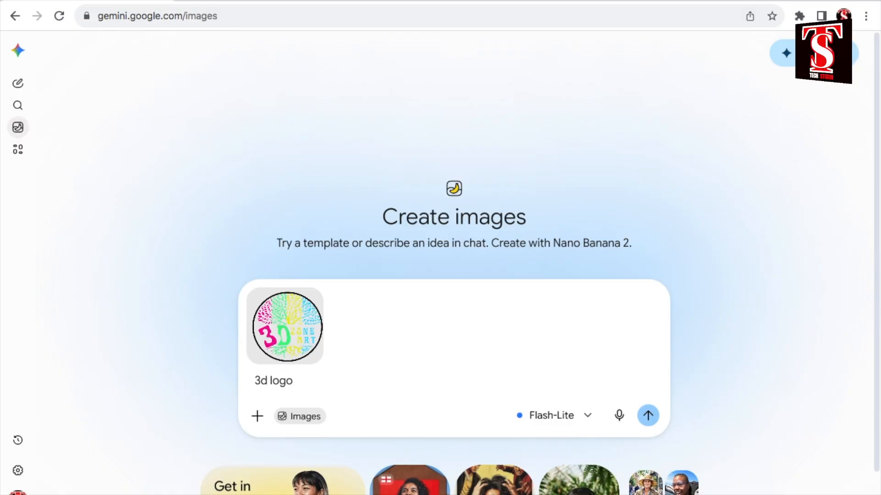
key(Return)
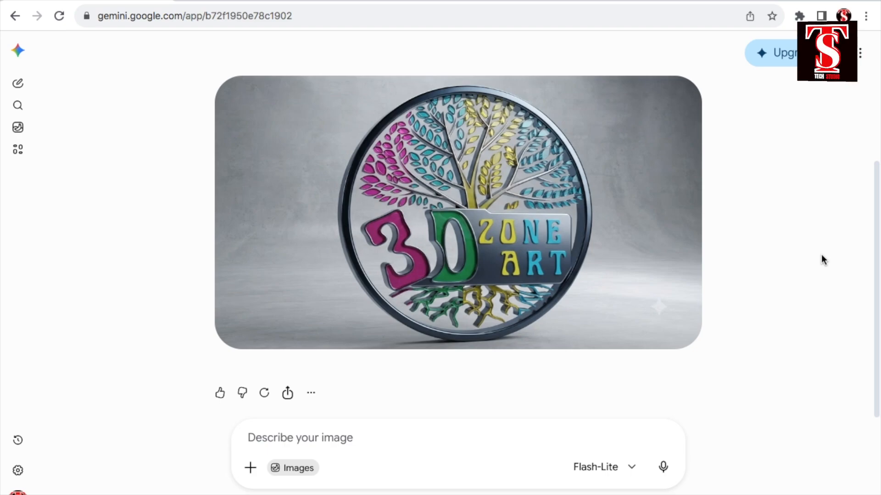
mouse_move(679, 122)
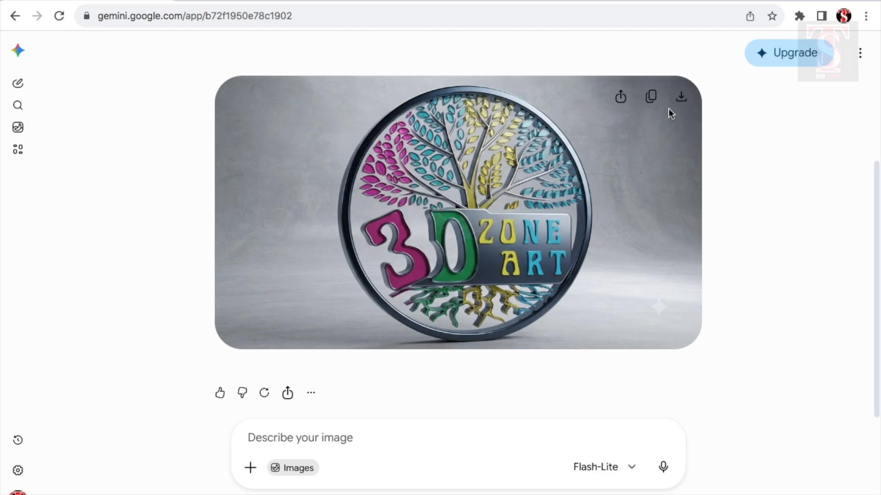